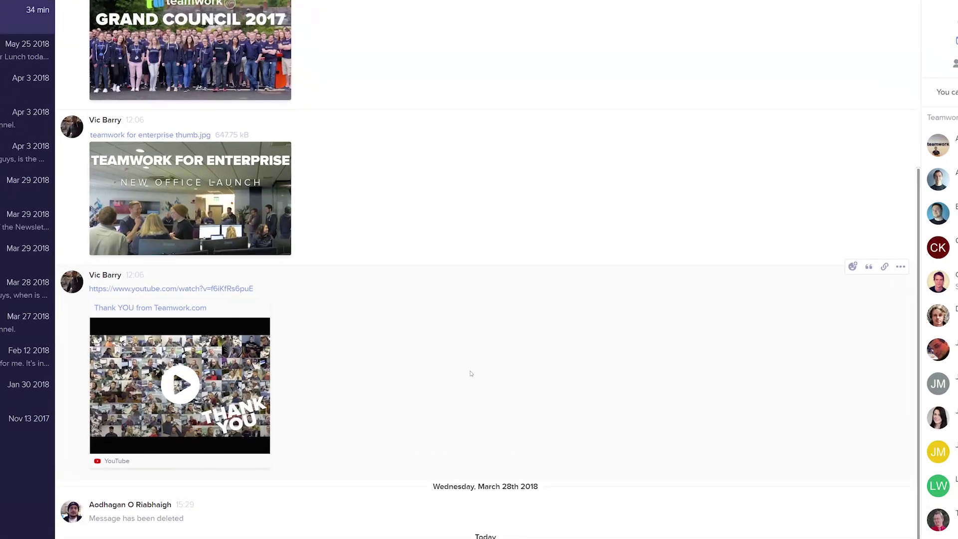
Start a task from the Thank YOU video message in 2019 Content Strategy's Social Media Strategy list.
click(898, 271)
click(869, 284)
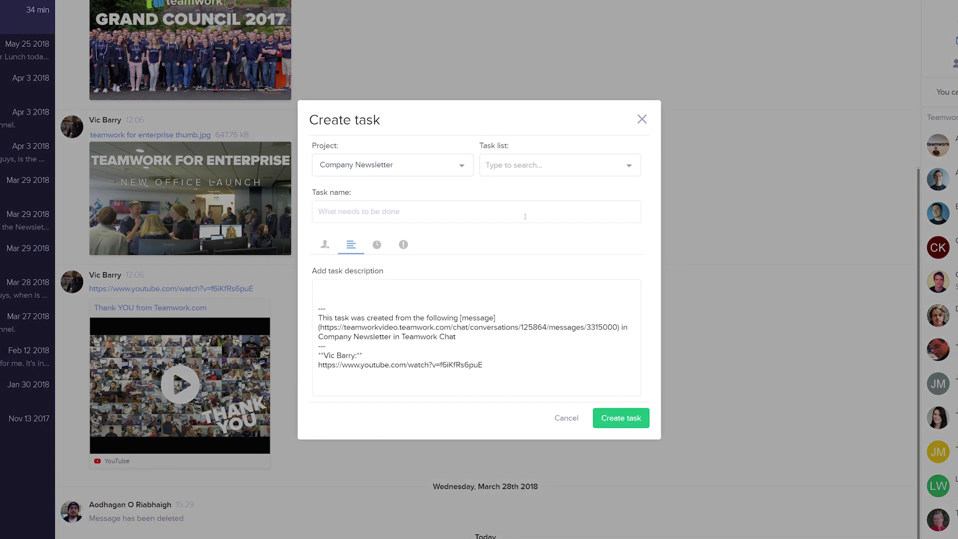
click(418, 165)
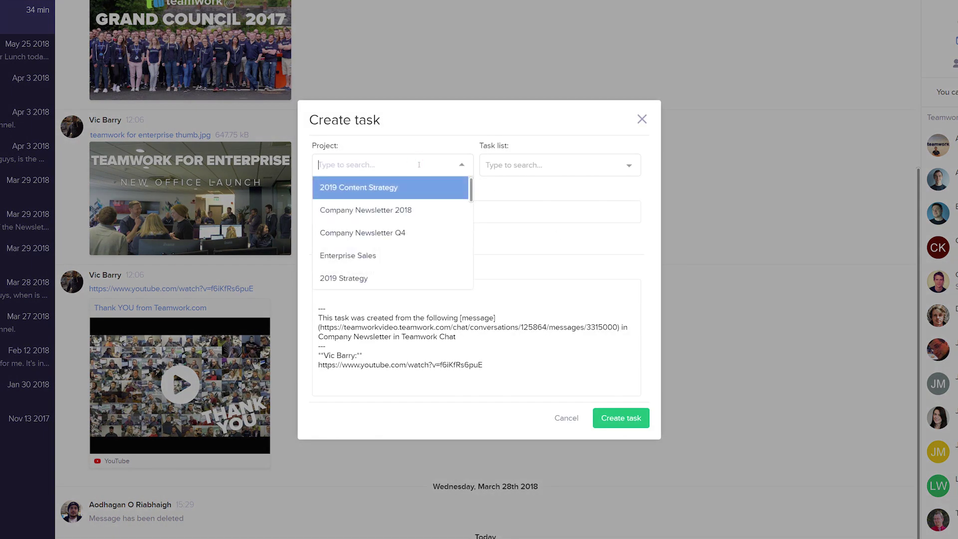
click(401, 190)
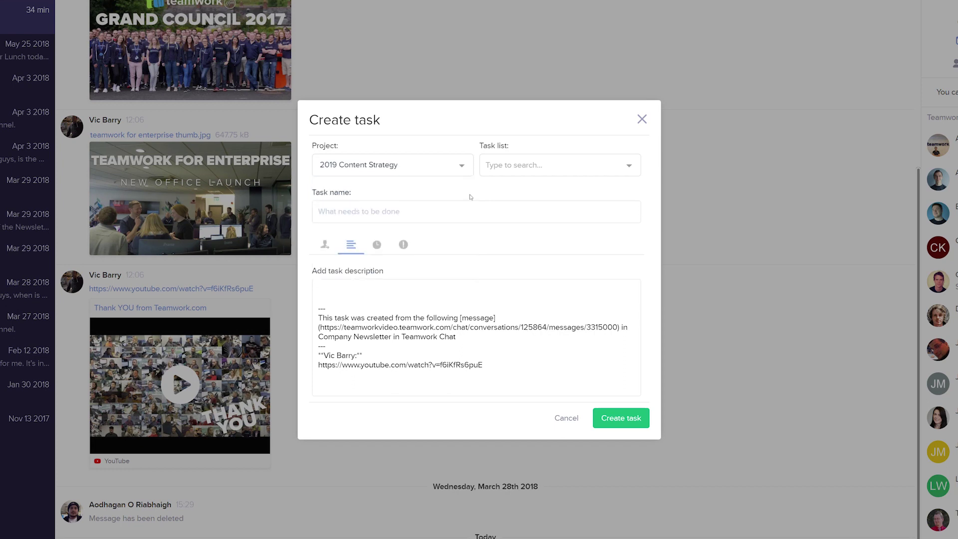
click(629, 169)
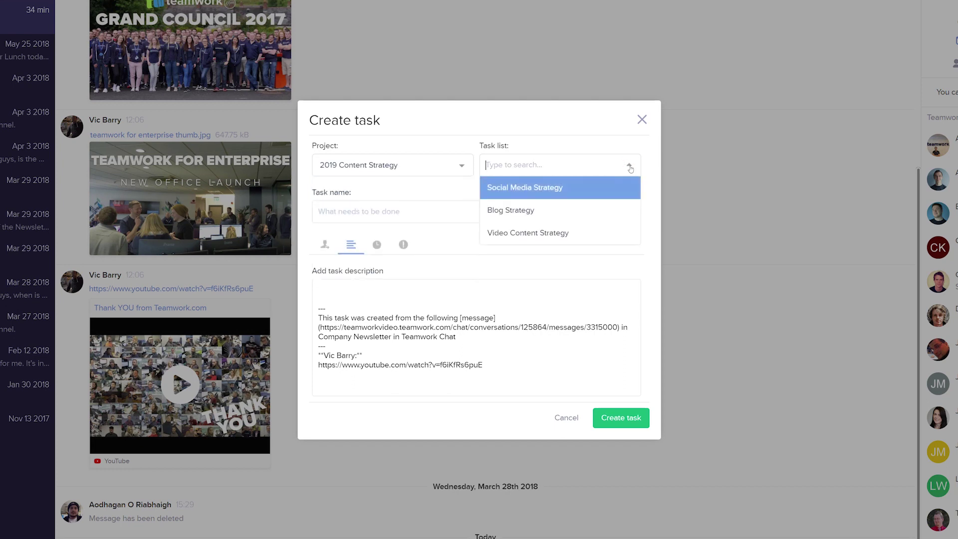
click(579, 191)
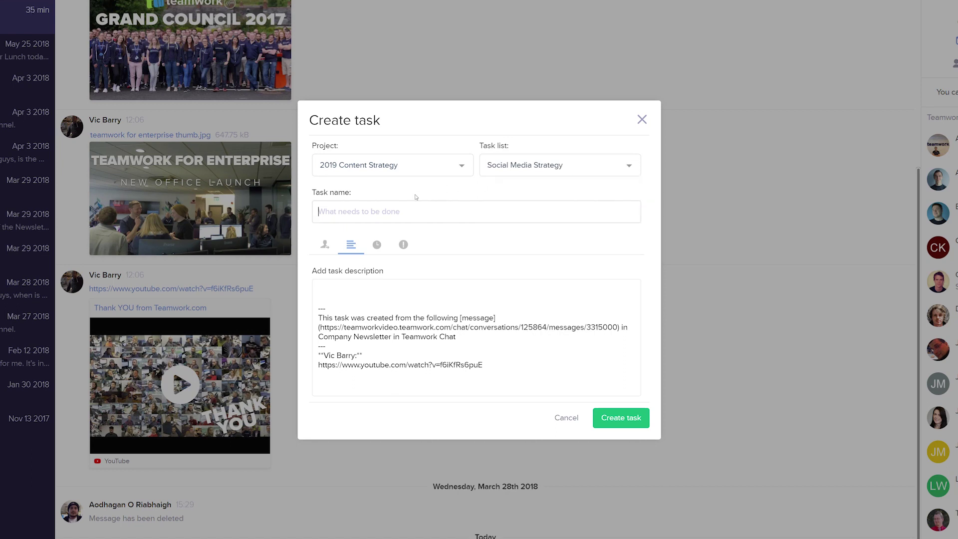
text(Make "Thank You" video public)
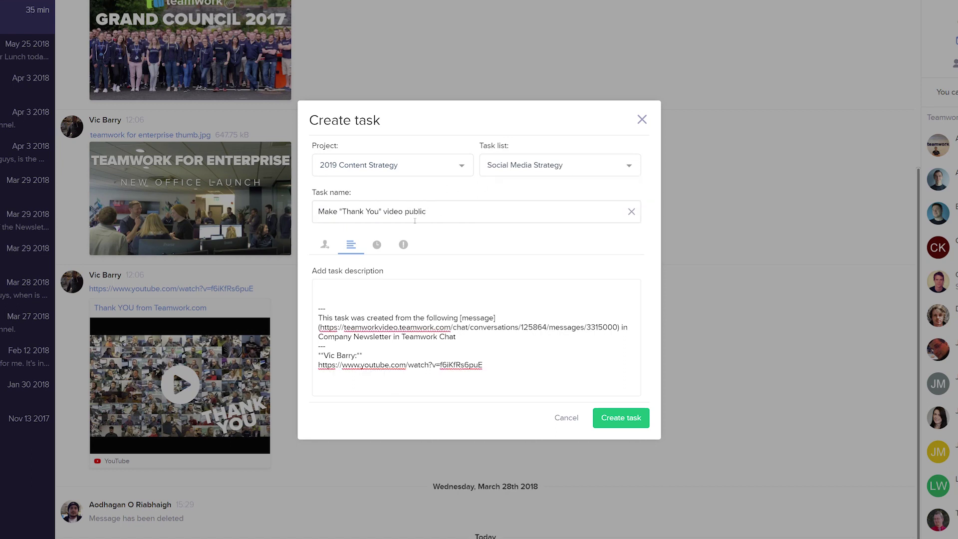
Leave the assignee, estimated time and priority at their defaults and create the task.
click(326, 246)
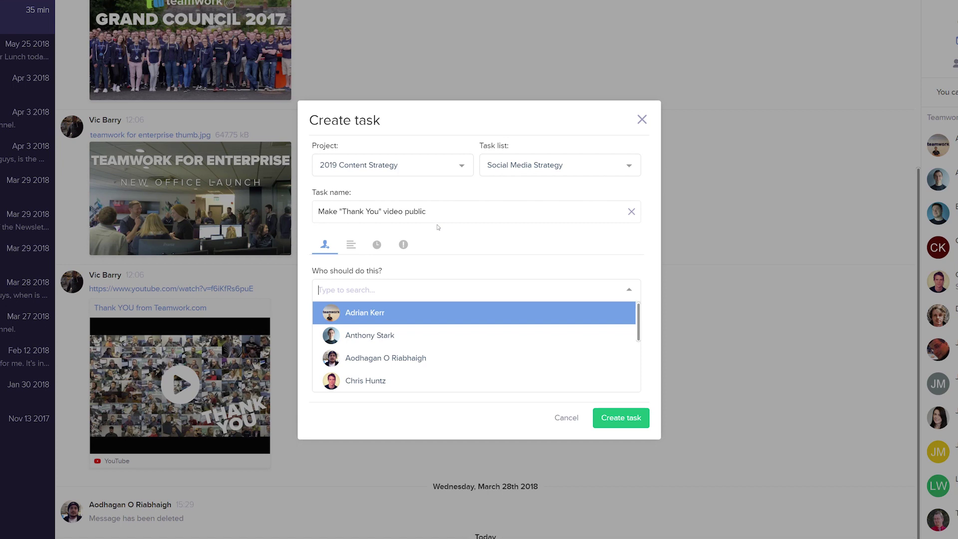
click(351, 245)
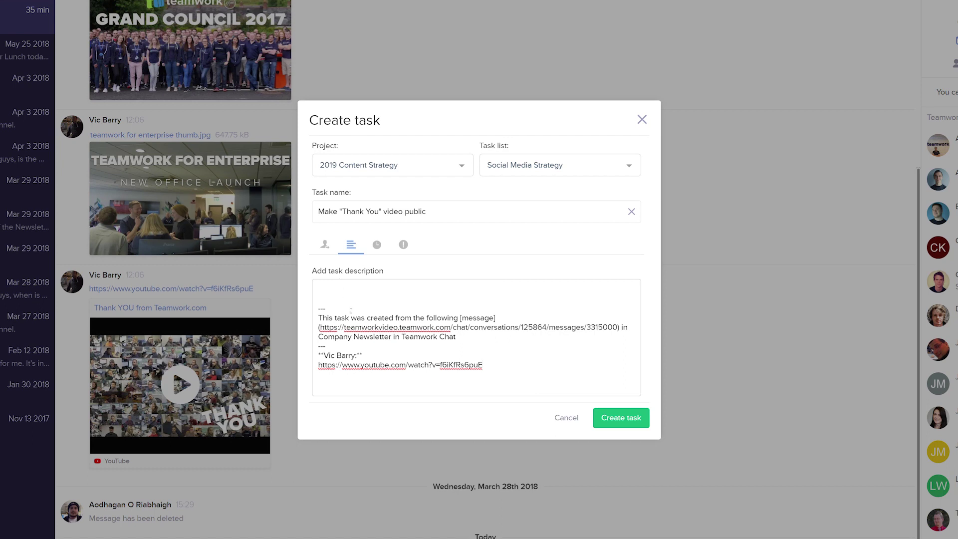
click(377, 245)
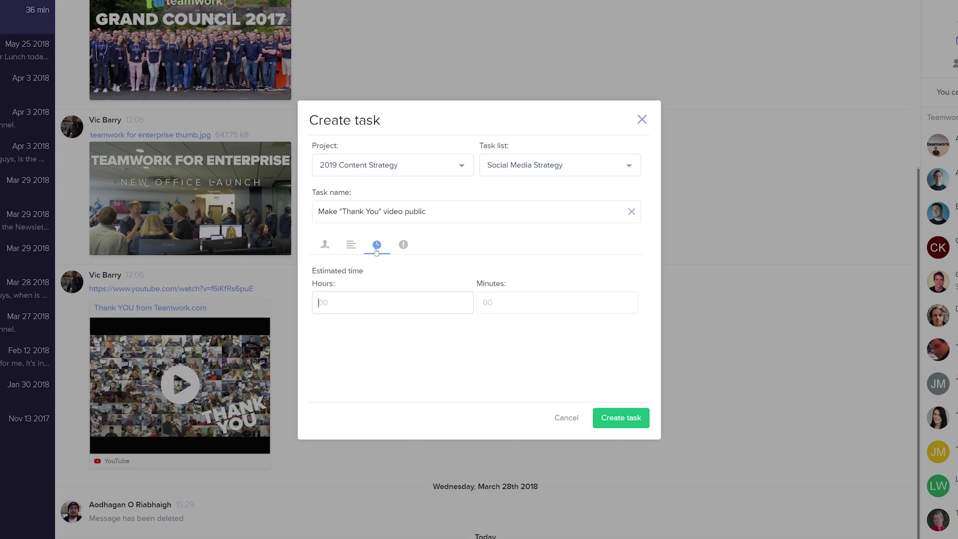
click(403, 245)
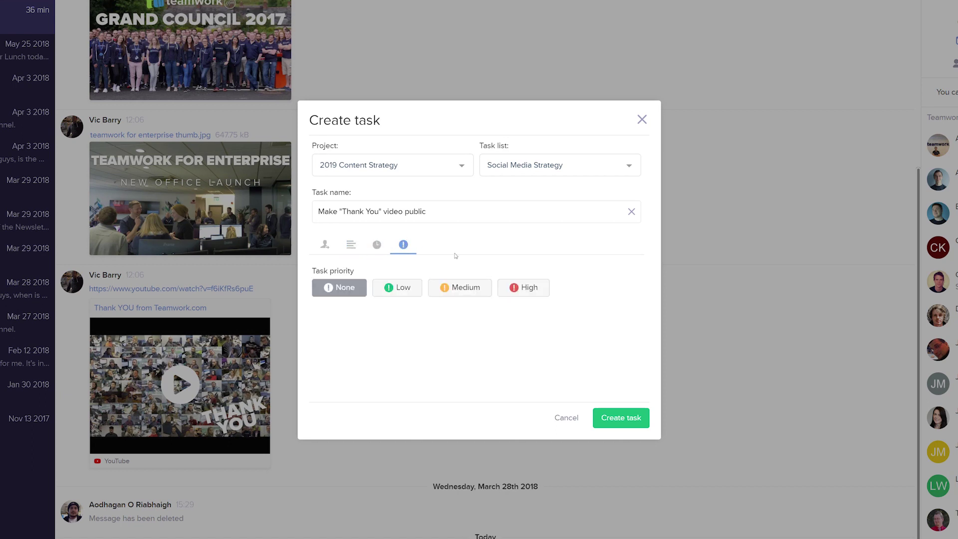
click(605, 418)
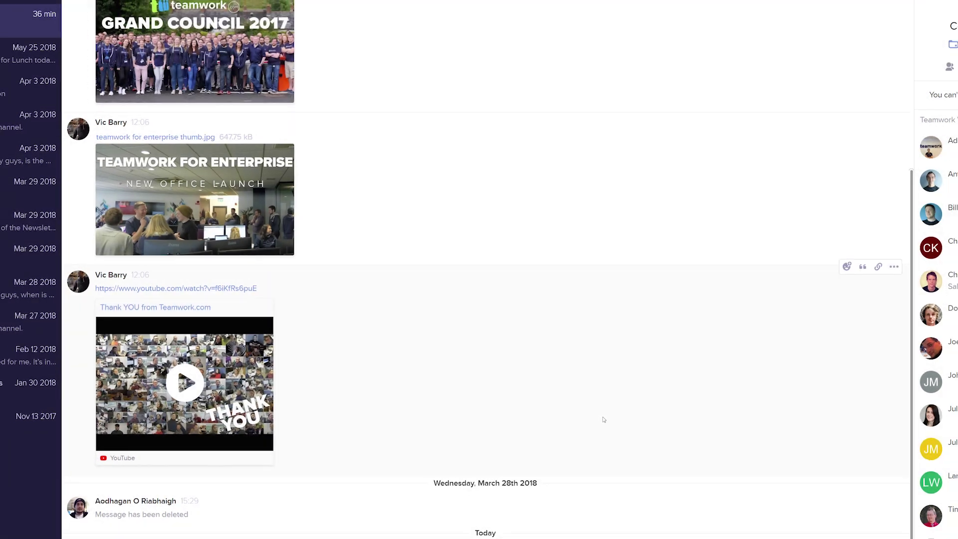